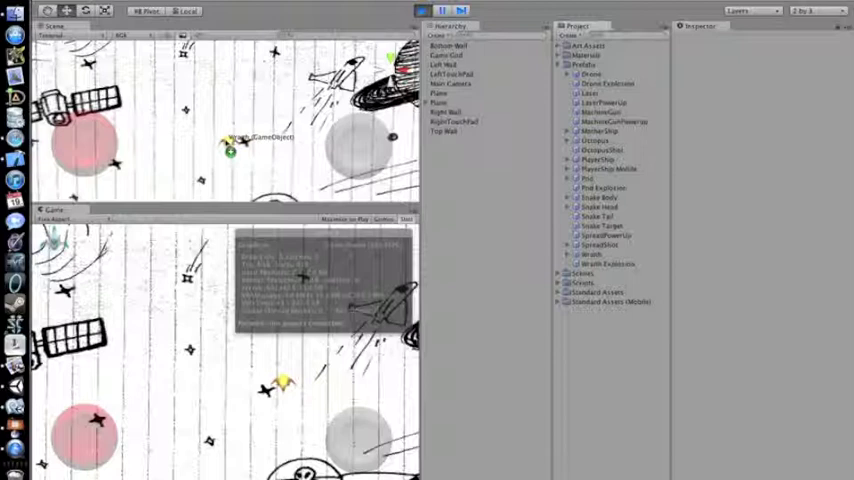
- Select the Wraith enemy to inspect its components and begin dragging in the Wraith prefab
click(160, 130)
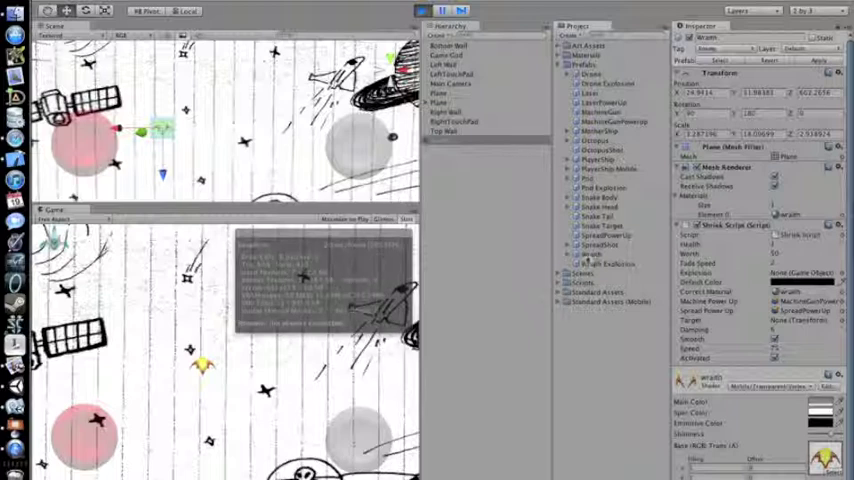
drag(580, 258, 237, 162)
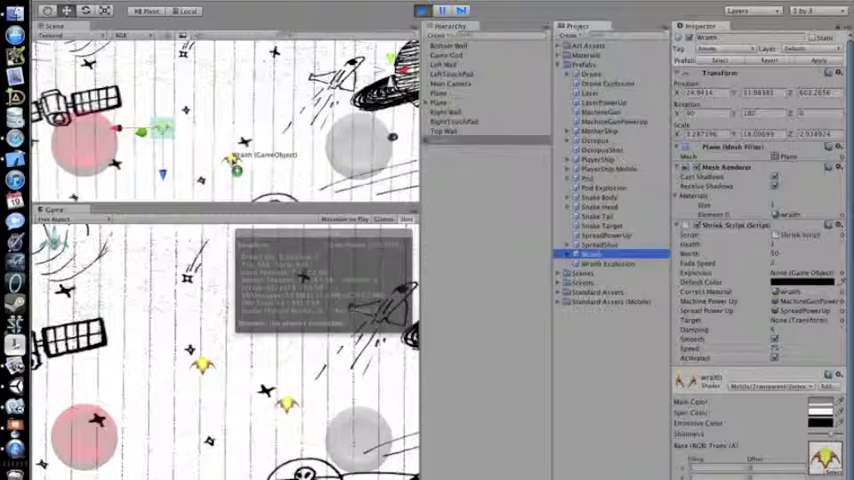
- Drop a second Wraith into the scene, select each Wraith instance, and drag in another prefab
drag(237, 162, 232, 160)
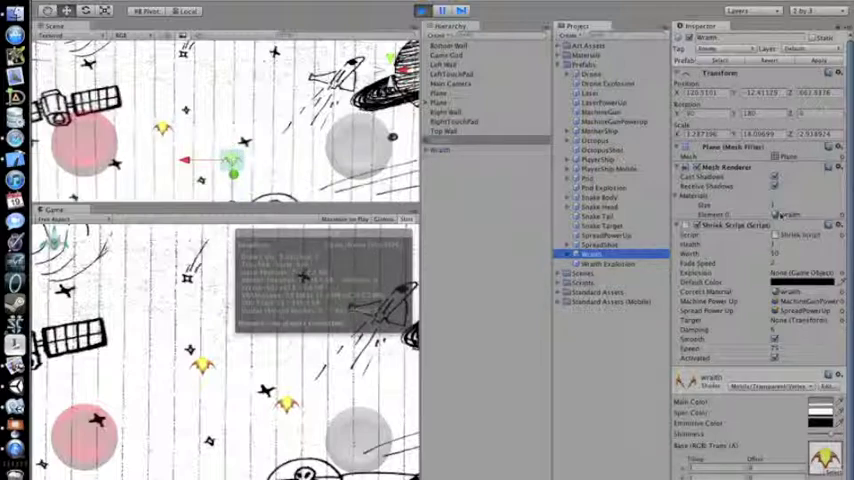
click(535, 149)
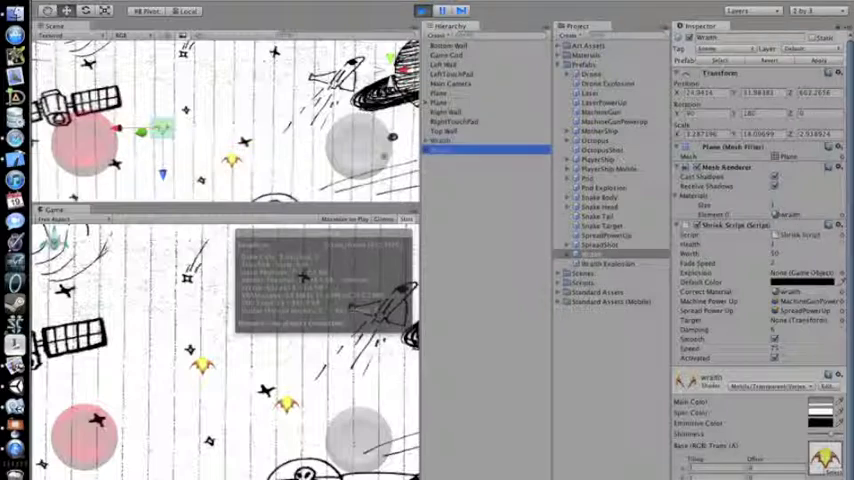
click(453, 140)
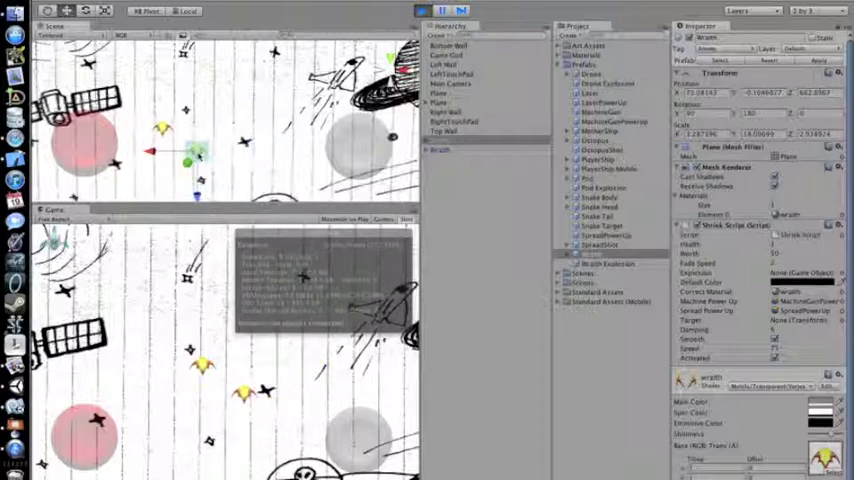
drag(585, 254, 236, 130)
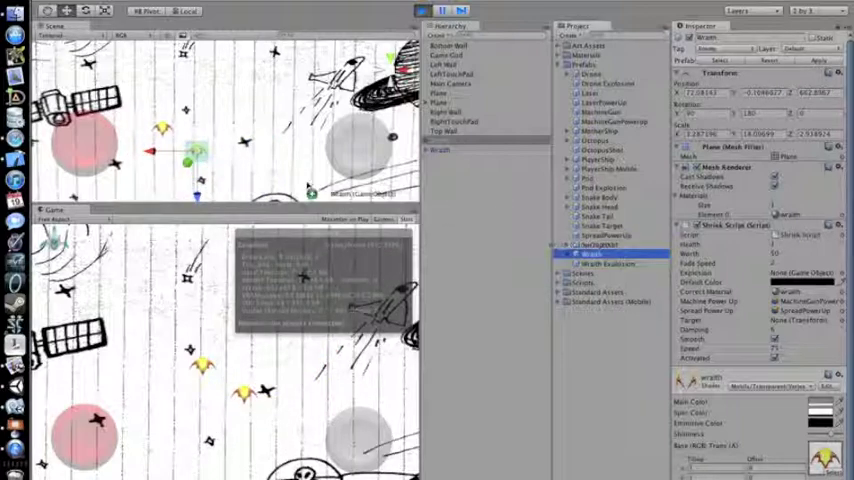
- Place a third Wraith inside the play area and drag yet another Wraith in
mouse_move(236, 130)
mouse_down()
mouse_move(260, 150)
mouse_move(157, 157)
mouse_up()
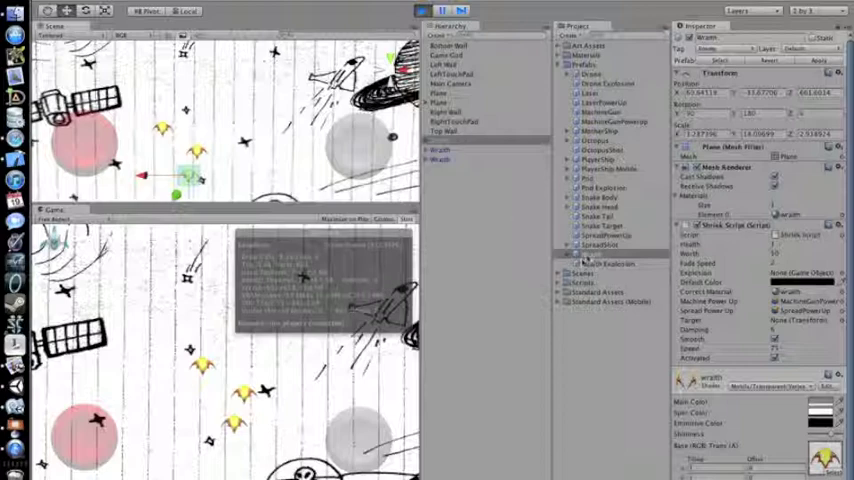
mouse_move(590, 254)
mouse_down()
mouse_move(258, 121)
mouse_move(255, 112)
mouse_up()
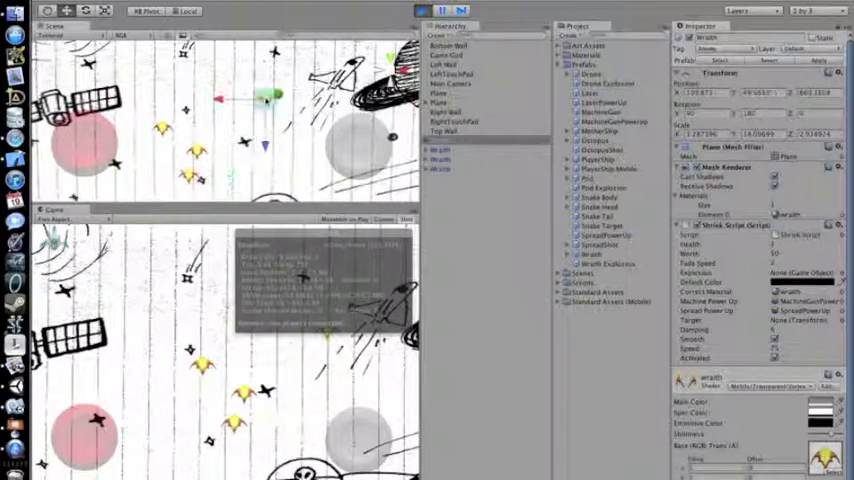
- Clear the selection, inspect the background Plane, then inspect one Wraith instance
click(470, 208)
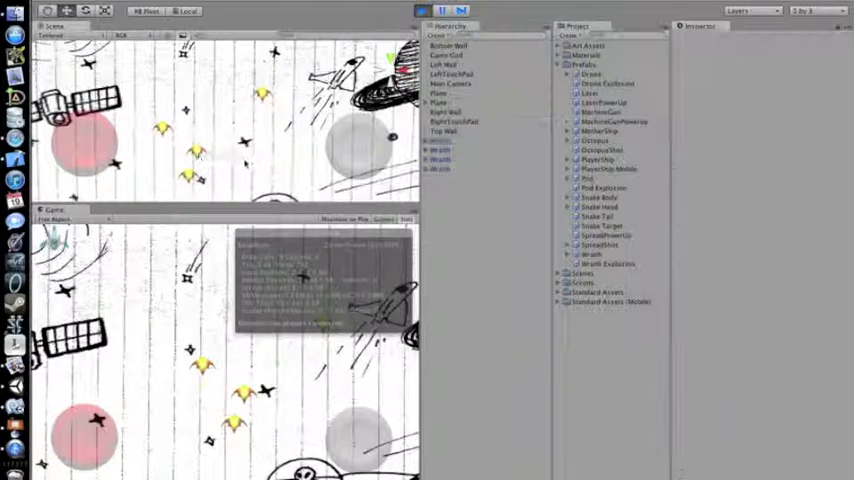
click(137, 104)
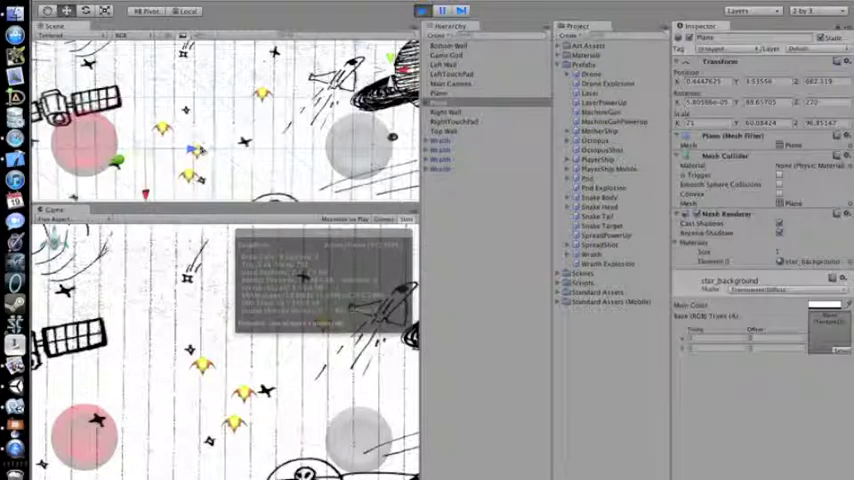
click(190, 176)
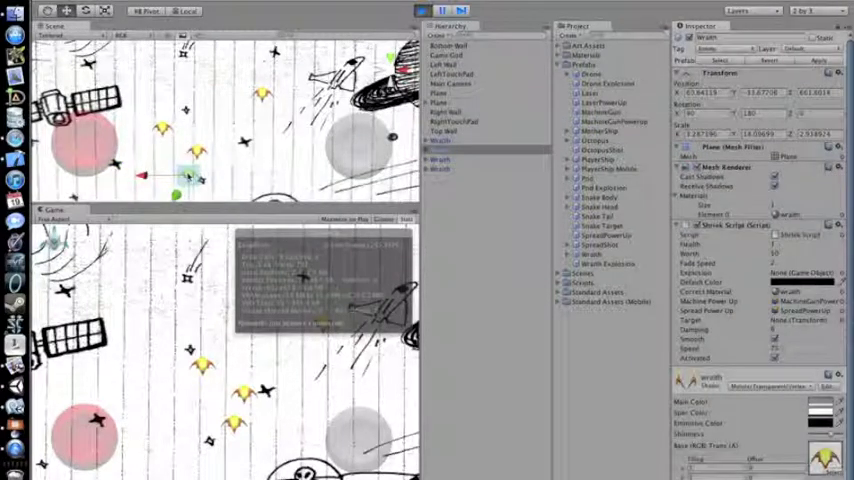